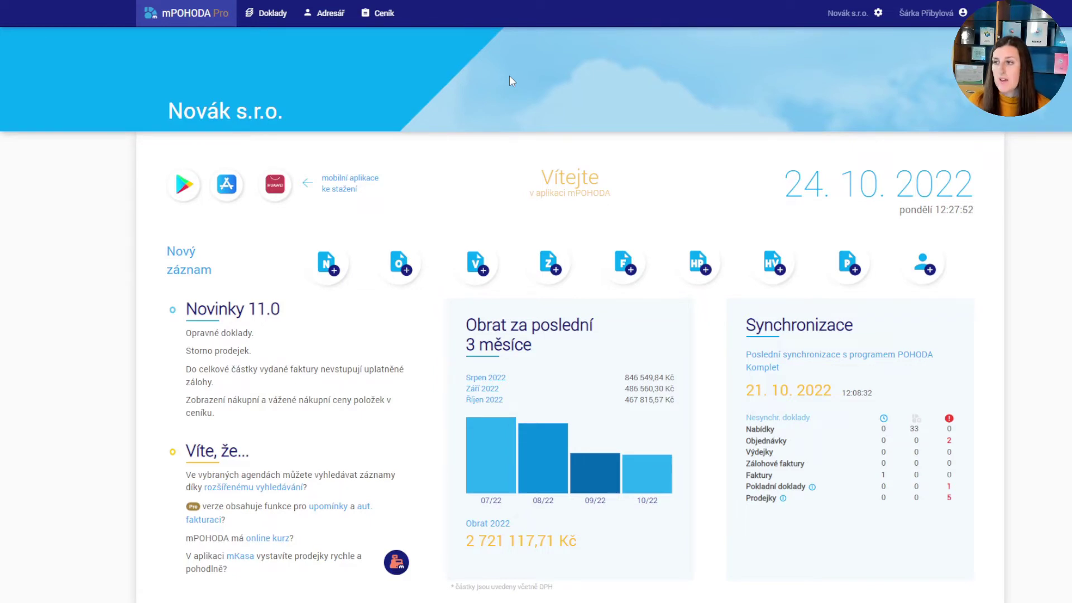
- Create a corrective document (opravný doklad) from the A-STORES s.r.o. issued invoice dated 24.10.2022
{"action": "left_click", "coordinate": [272, 13]}
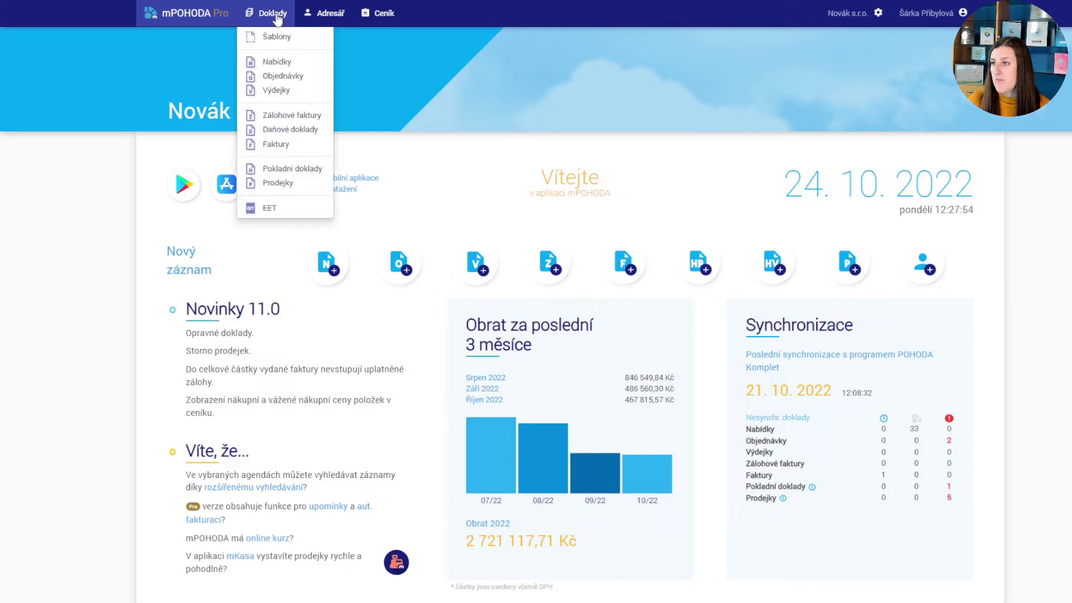
{"action": "left_click", "coordinate": [281, 147]}
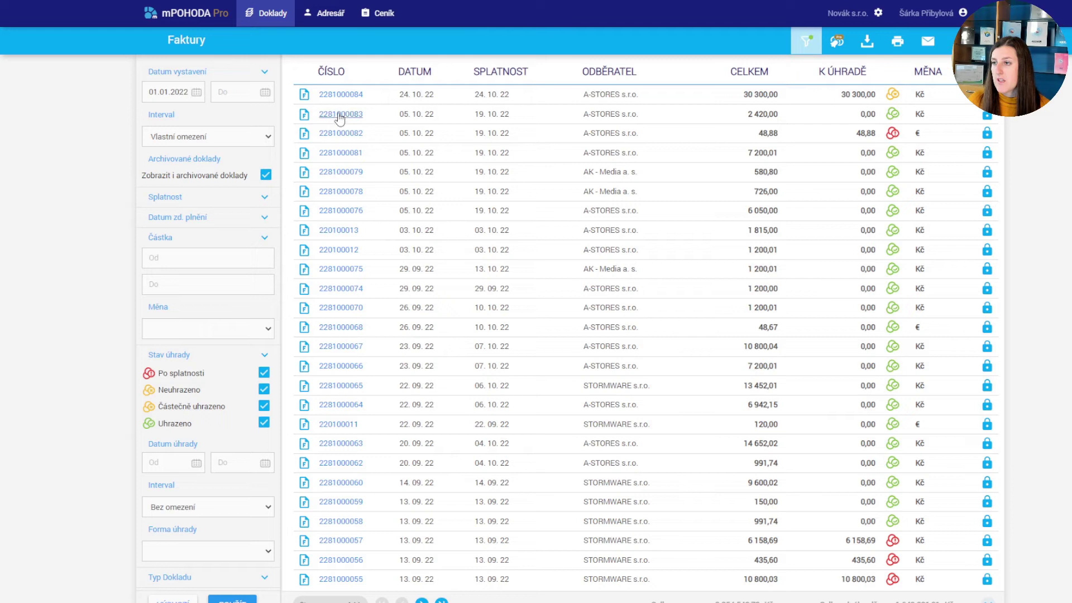
{"action": "left_click", "coordinate": [345, 95]}
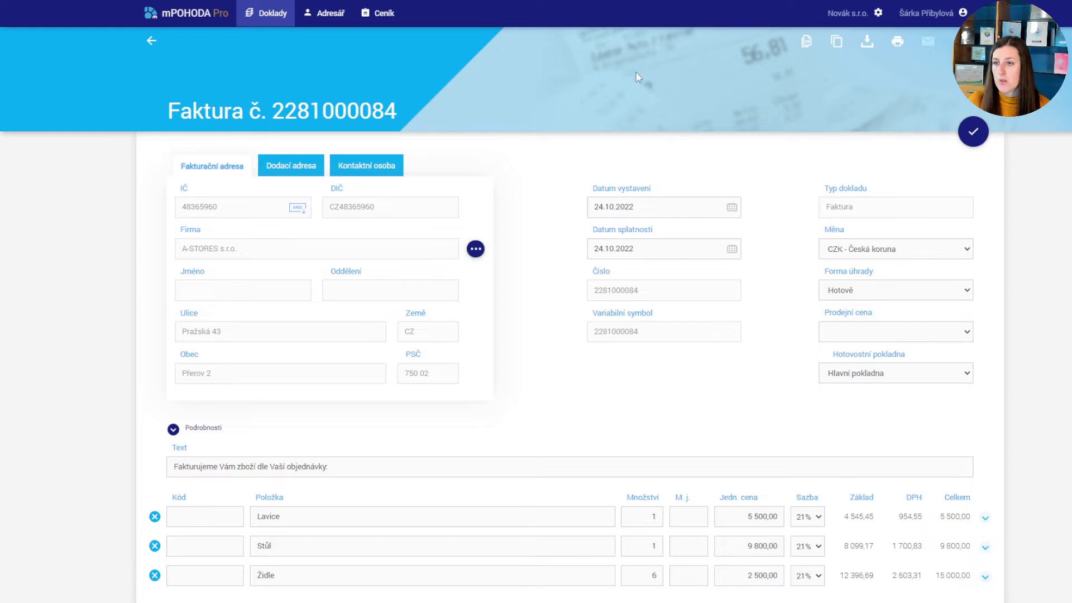
{"action": "left_click", "coordinate": [805, 44]}
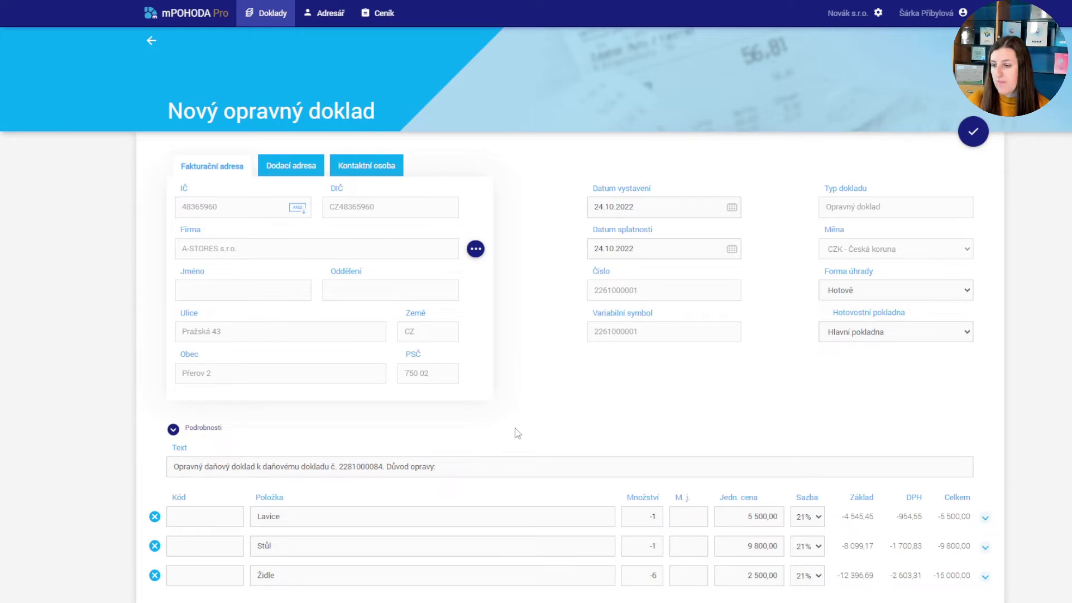
- Set the Židle quantity to -3 and delete the Stůl item from the corrective document
{"action": "scroll", "coordinate": [515, 434], "scroll_direction": "down", "scroll_amount": 4}
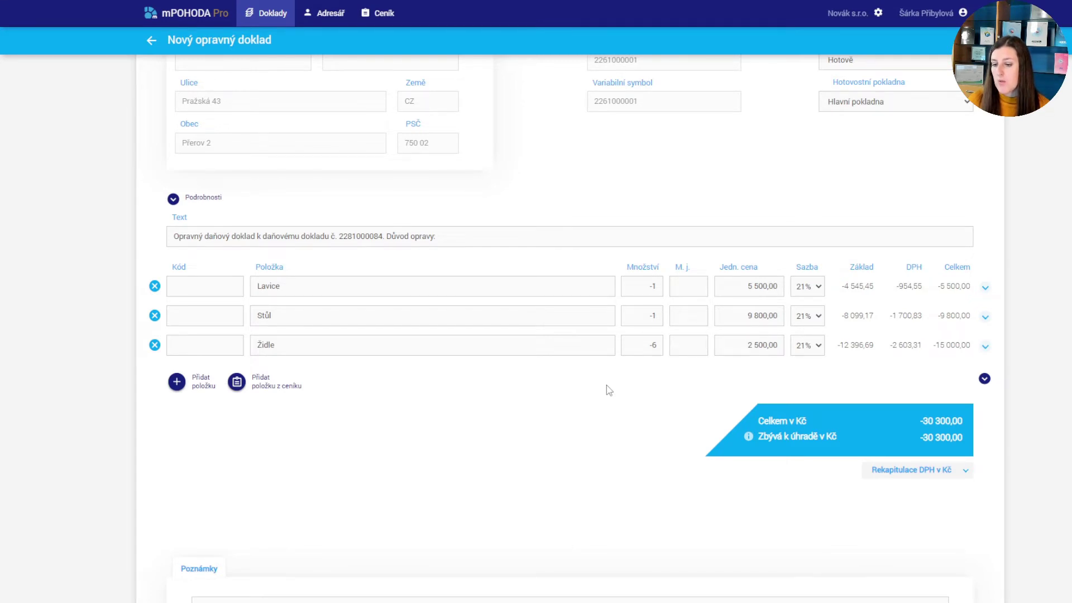
{"action": "double_click", "coordinate": [627, 343]}
{"action": "type", "text": "-3"}
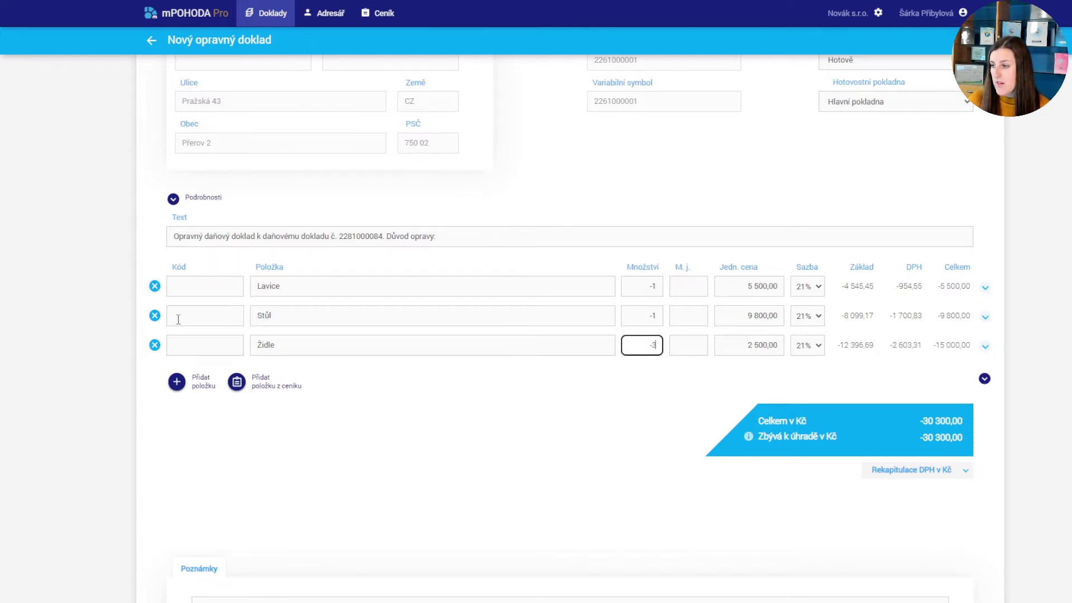
{"action": "left_click", "coordinate": [155, 317]}
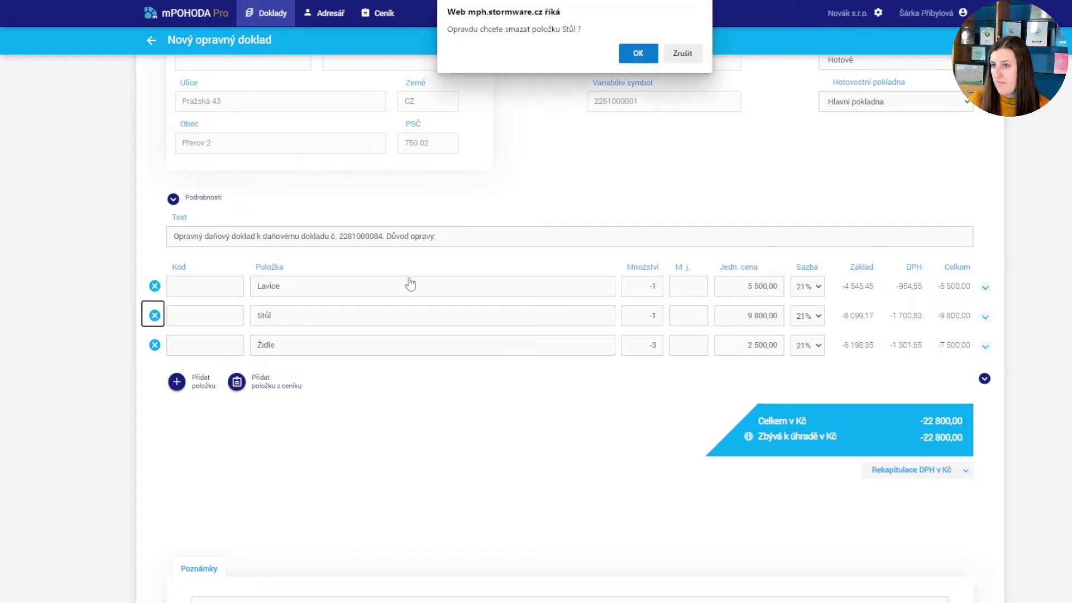
{"action": "left_click", "coordinate": [637, 54]}
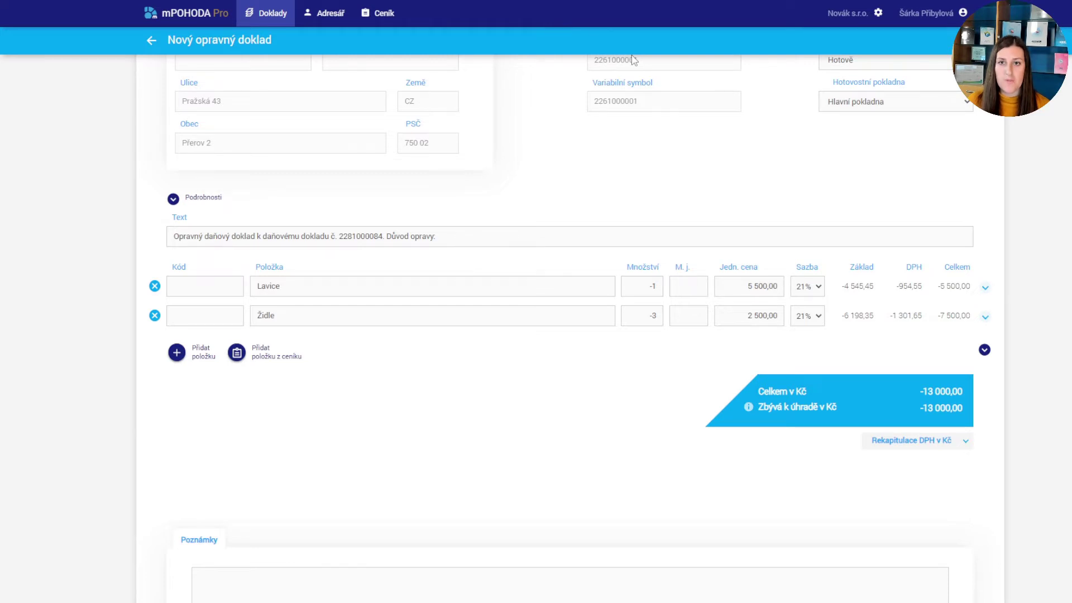
- Save the new corrective document
{"action": "scroll", "coordinate": [634, 60], "scroll_direction": "up", "scroll_amount": 2}
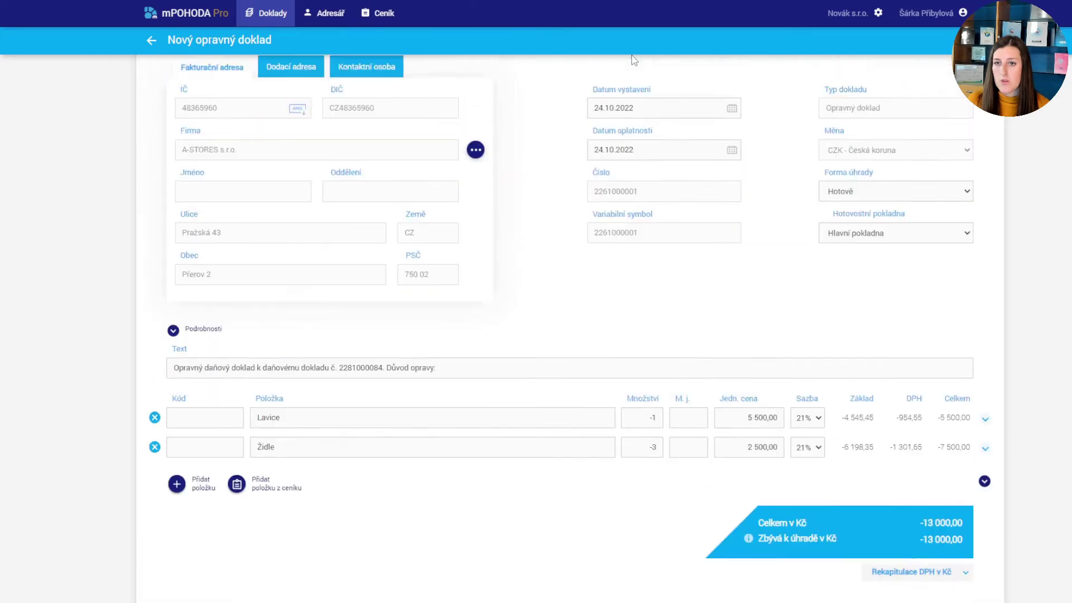
{"action": "scroll", "coordinate": [634, 60], "scroll_direction": "up", "scroll_amount": 3}
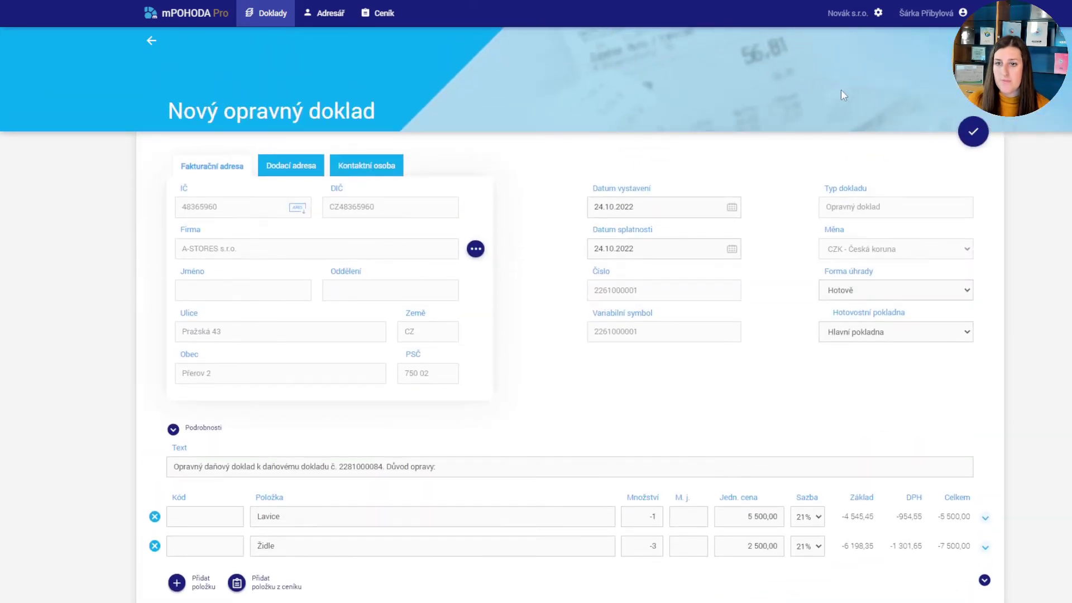
{"action": "left_click", "coordinate": [972, 132]}
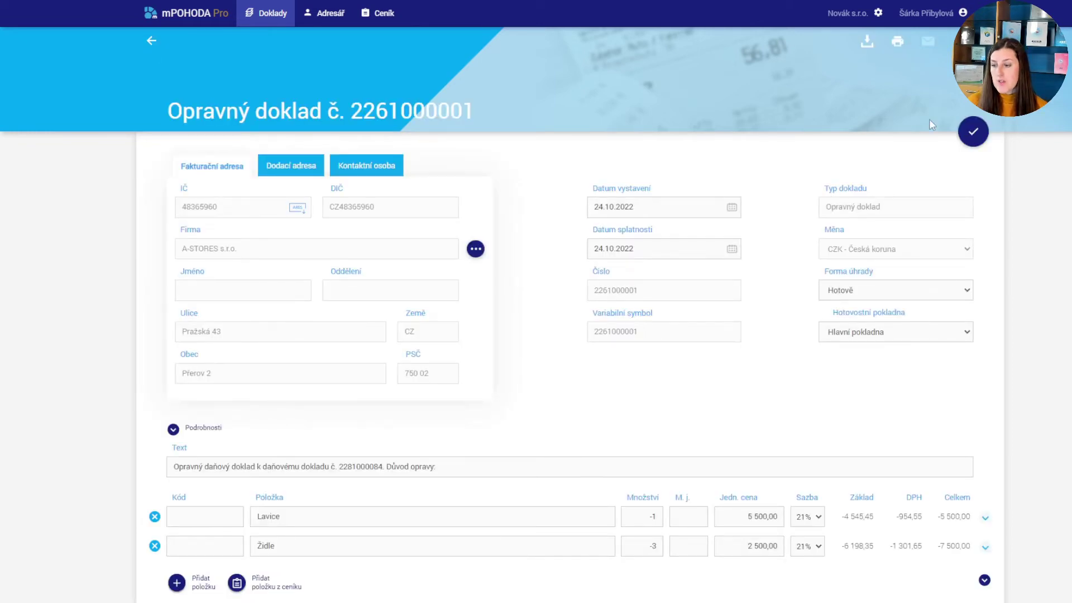
- Check the documents linked to the corrective document and view its Opravný doklad print report
{"action": "scroll", "coordinate": [929, 119], "scroll_direction": "down", "scroll_amount": 6}
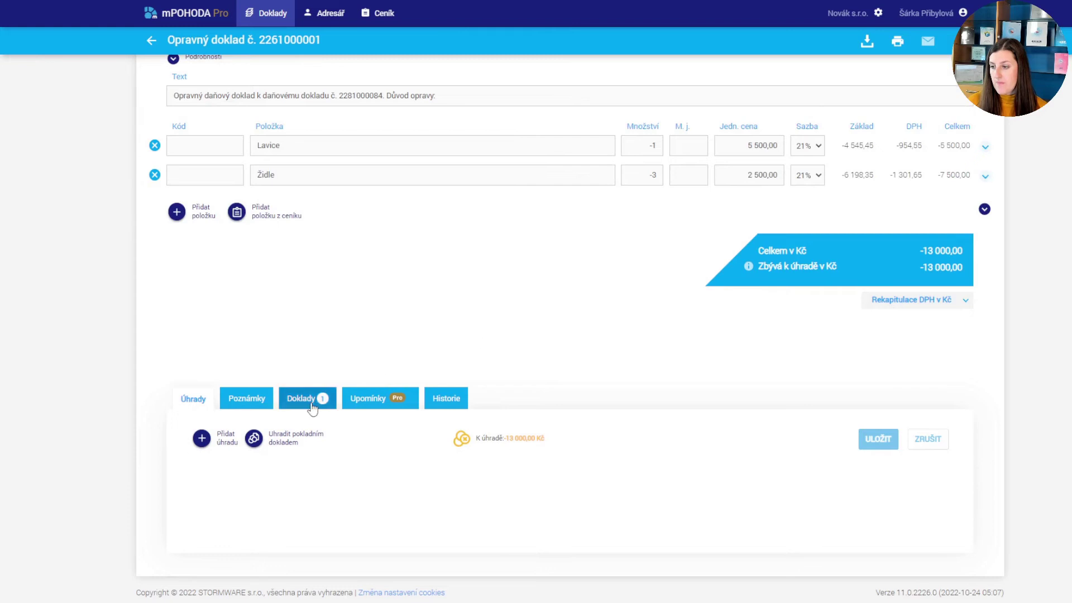
{"action": "left_click", "coordinate": [312, 403]}
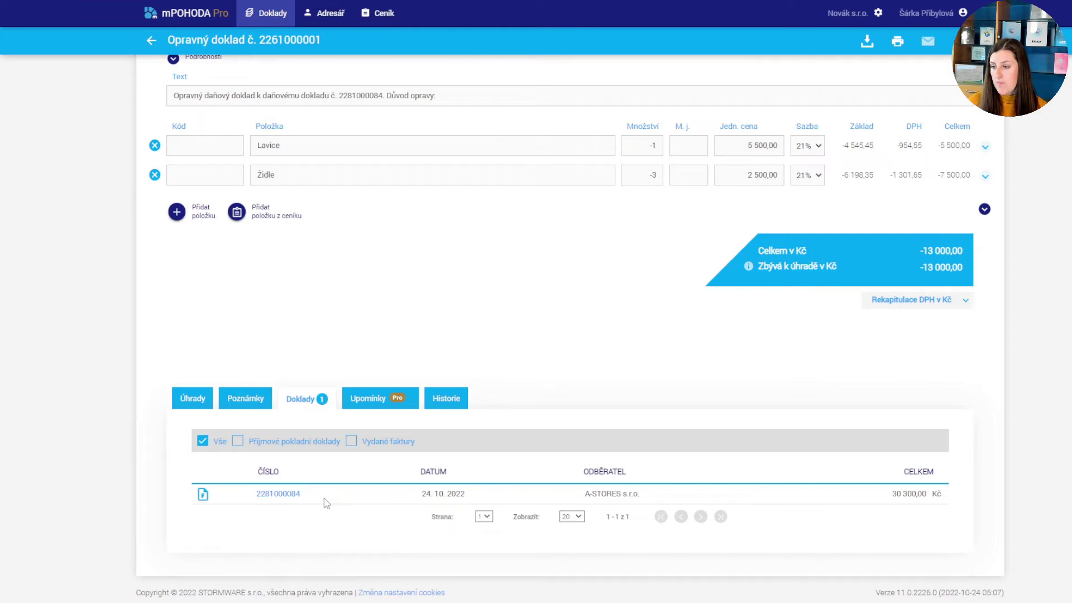
{"action": "left_click", "coordinate": [896, 49]}
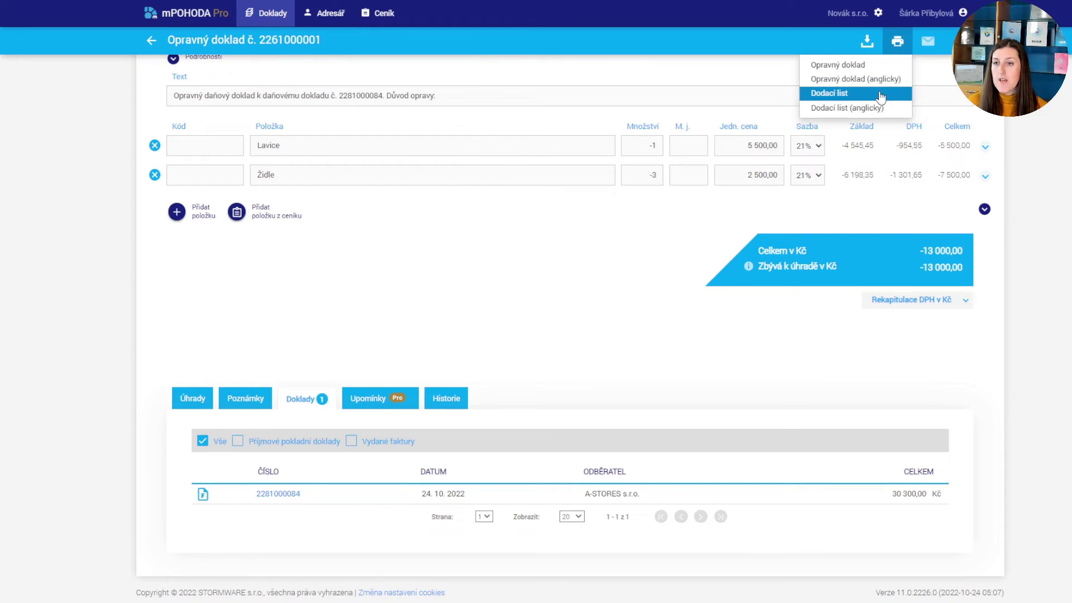
{"action": "left_click", "coordinate": [874, 69]}
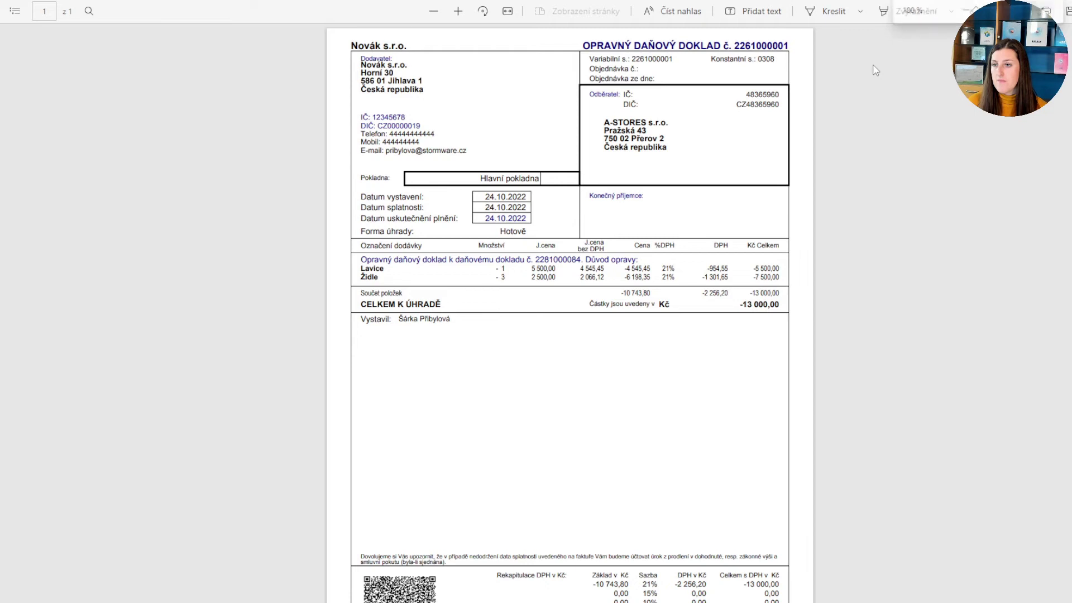
{"action": "key", "text": "ctrl+w"}
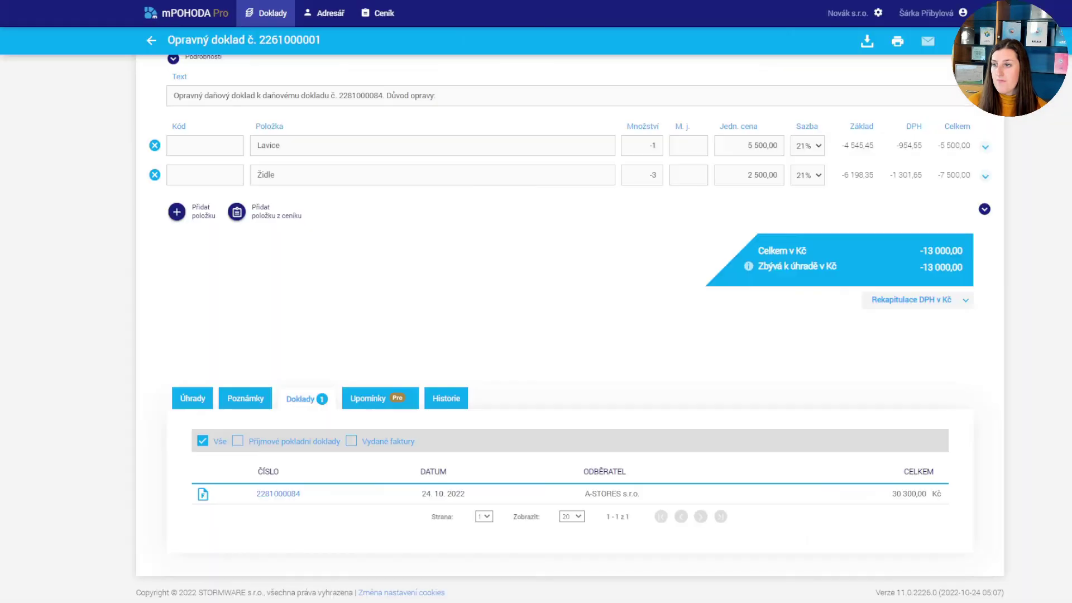
- Return to the issued invoices list and expand the Typ dokladu filter section
{"action": "left_click", "coordinate": [151, 42]}
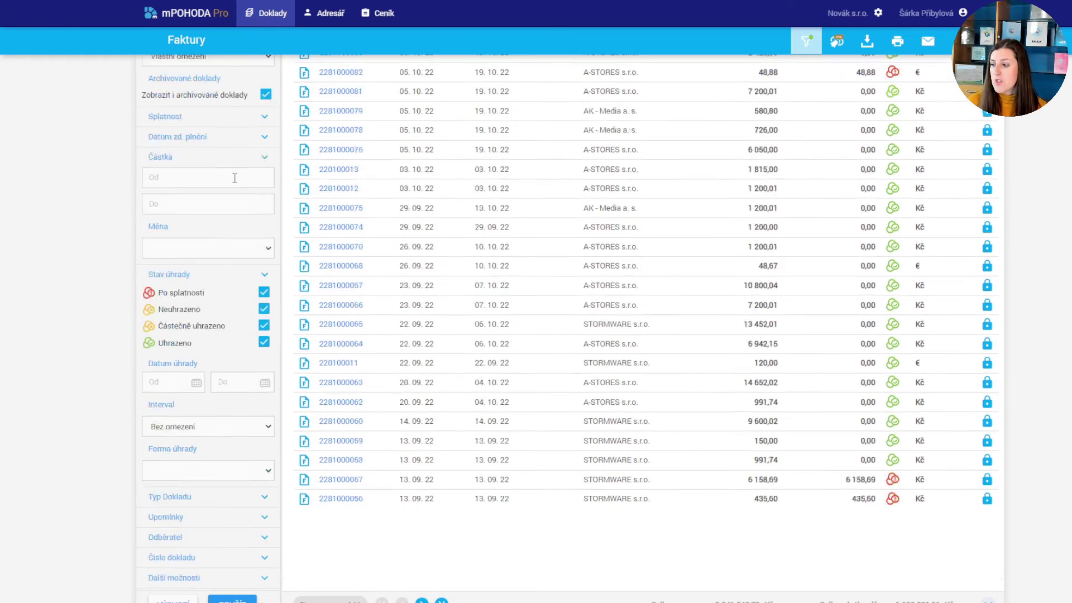
{"action": "scroll", "coordinate": [230, 192], "scroll_direction": "down", "scroll_amount": 1}
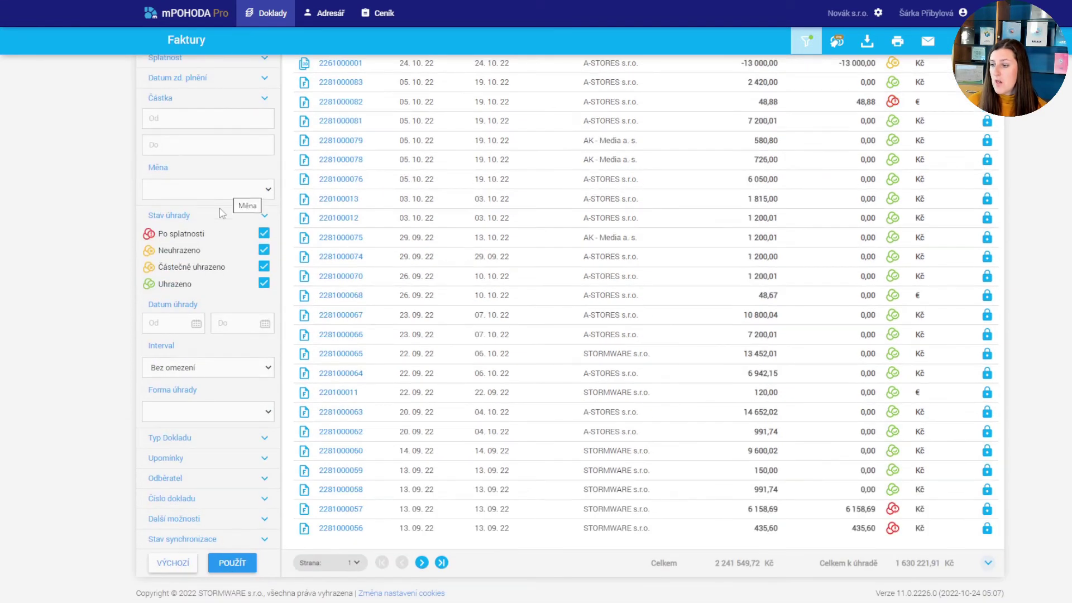
{"action": "left_click", "coordinate": [176, 440]}
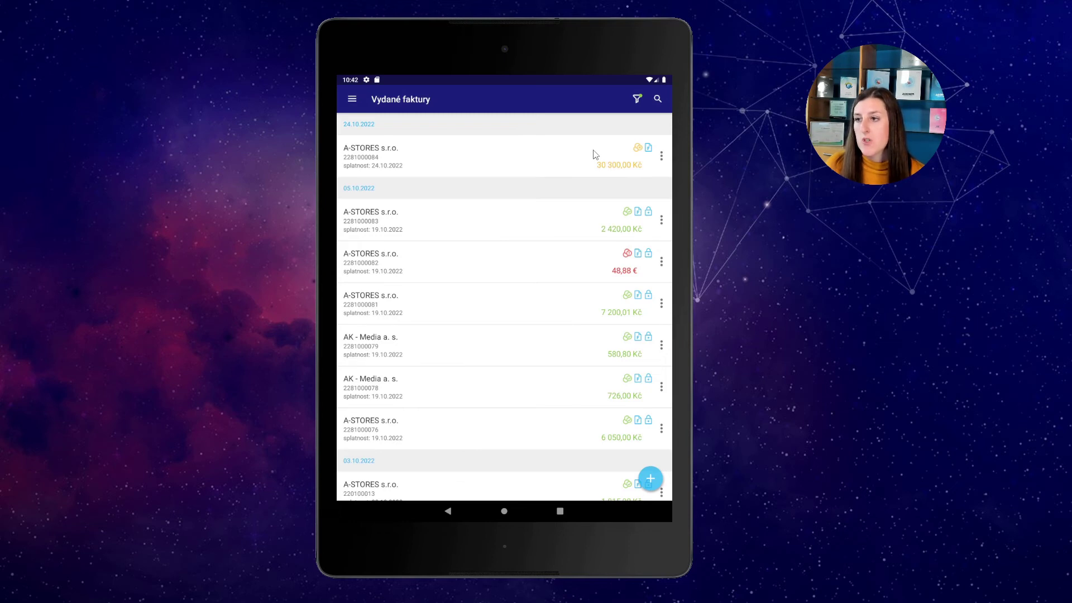
- Switch to the mPOHODA mobile app and create a corrective document from the A-STORES s.r.o. invoice dated 24.10.2022
{"action": "left_click", "coordinate": [662, 158]}
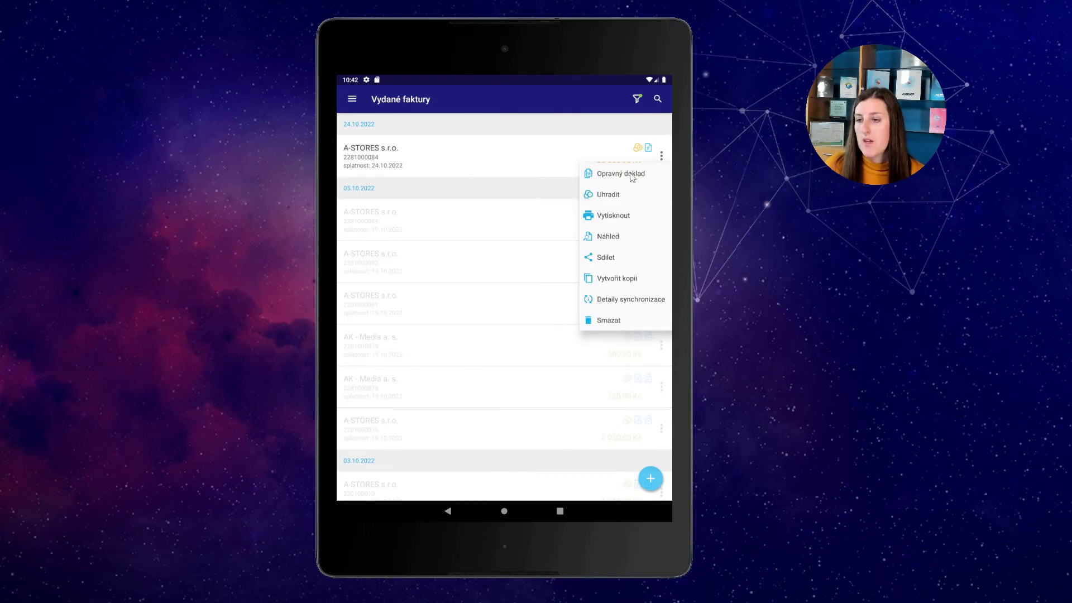
{"action": "left_click", "coordinate": [546, 165]}
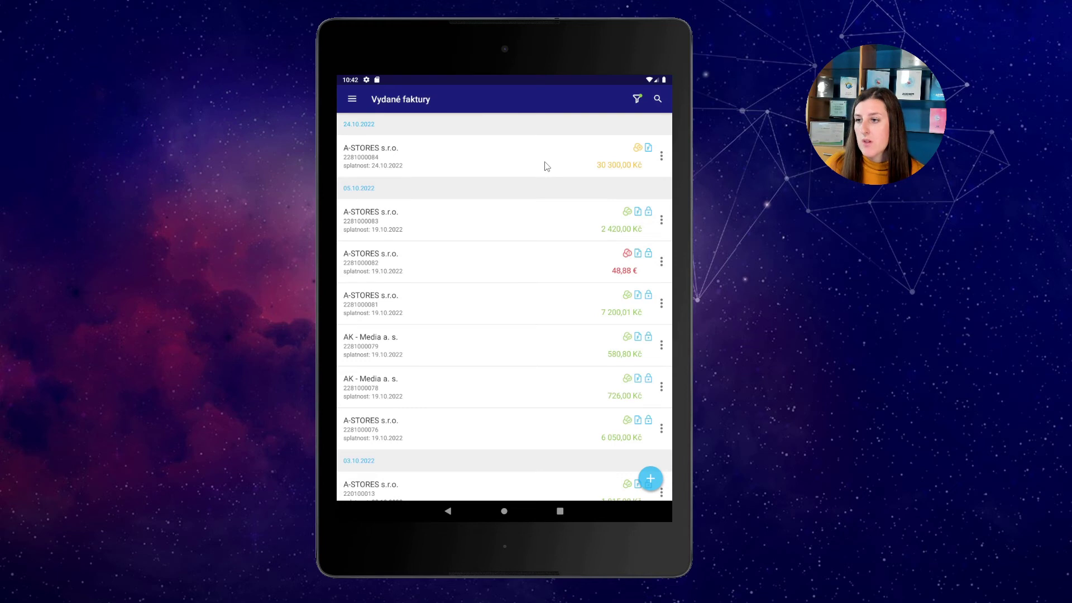
{"action": "left_click", "coordinate": [546, 165]}
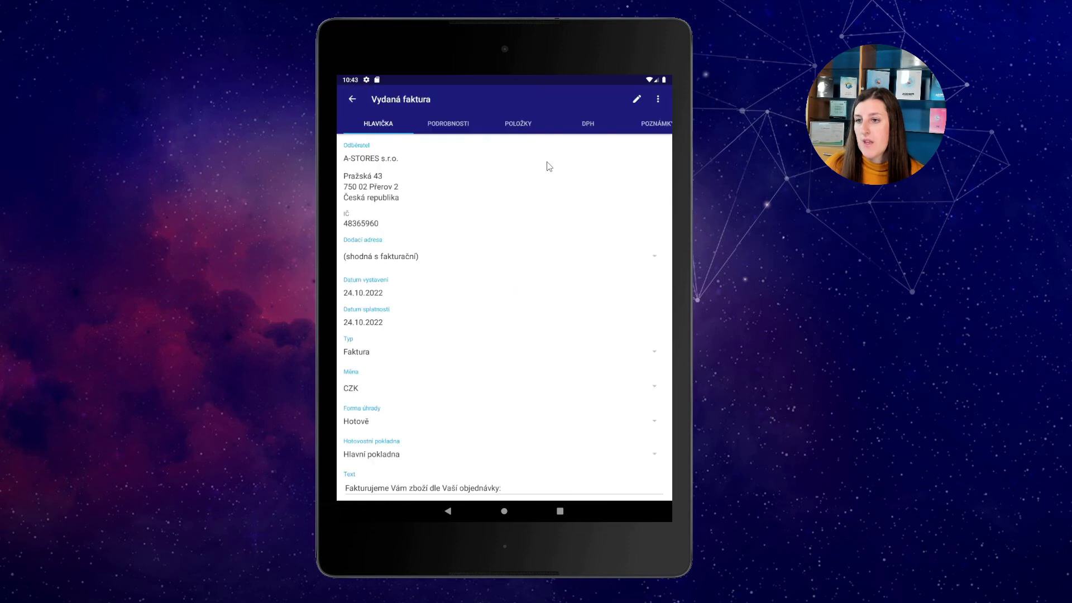
{"action": "left_click", "coordinate": [657, 101]}
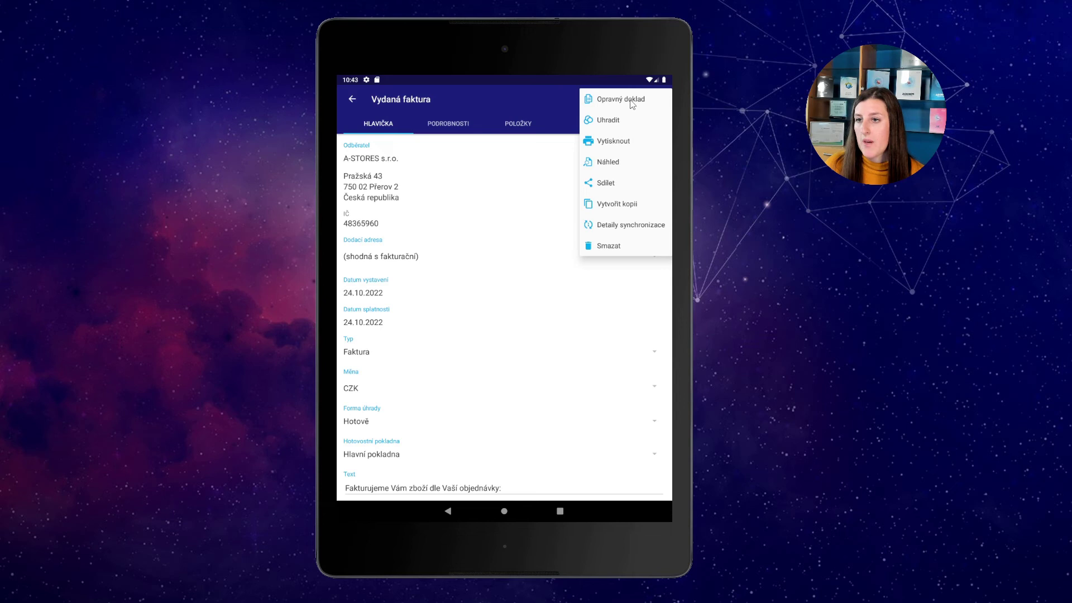
{"action": "left_click", "coordinate": [632, 101]}
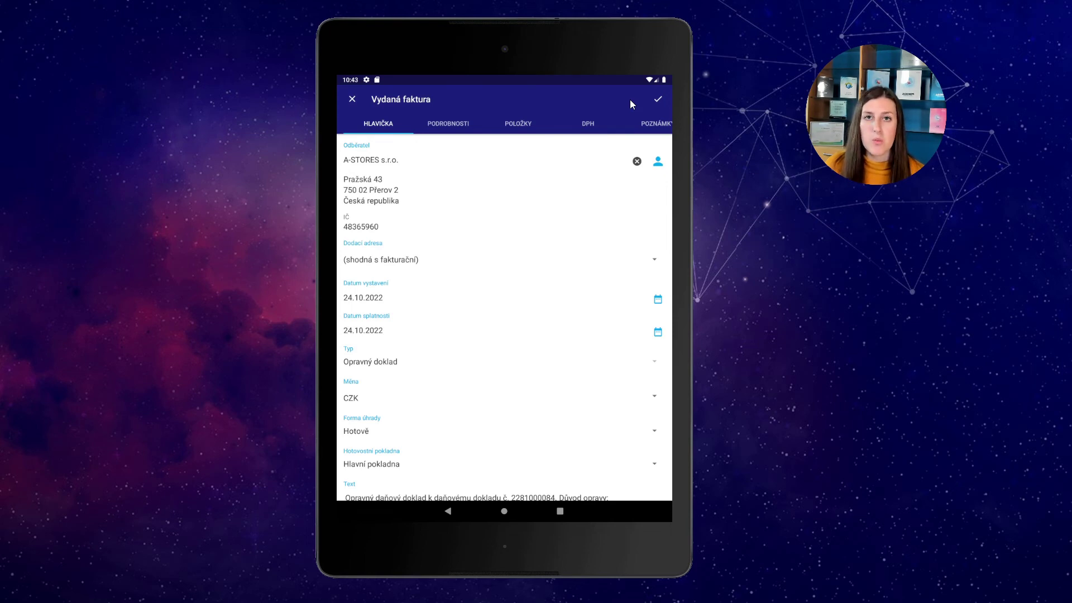
- Set the quantity of the Židle item to -3 in the mobile corrective document and save the item
{"action": "left_click", "coordinate": [527, 123]}
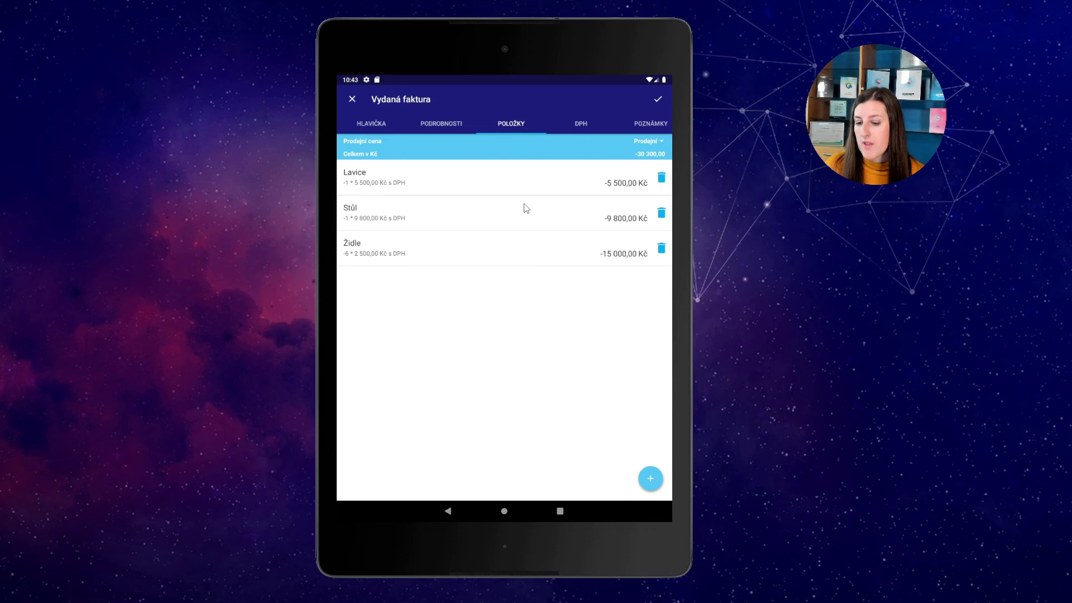
{"action": "left_click", "coordinate": [524, 247]}
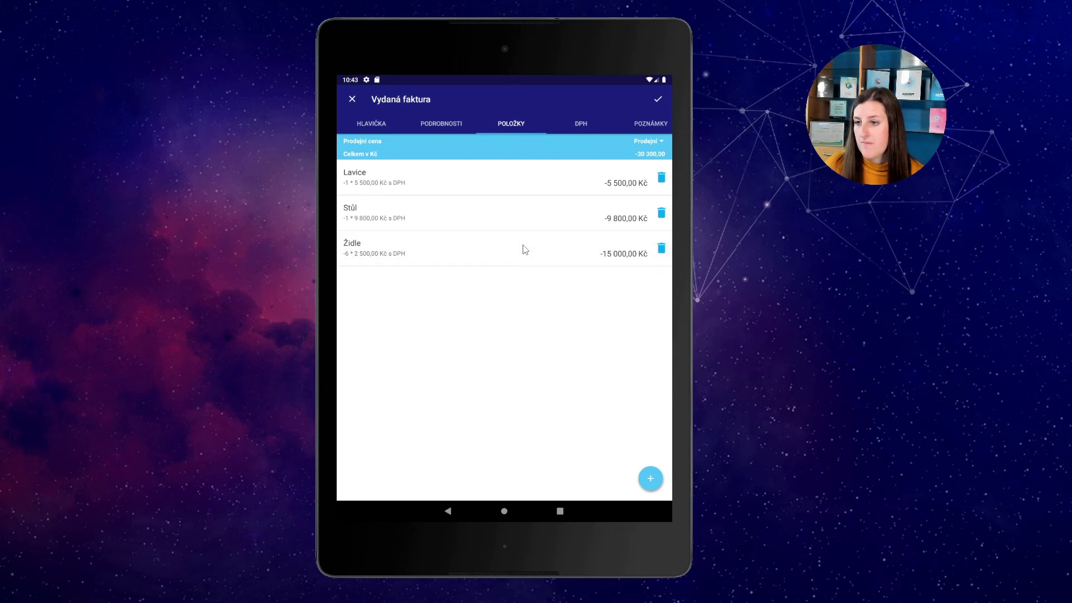
{"action": "left_click", "coordinate": [357, 396]}
{"action": "left_click", "coordinate": [359, 398]}
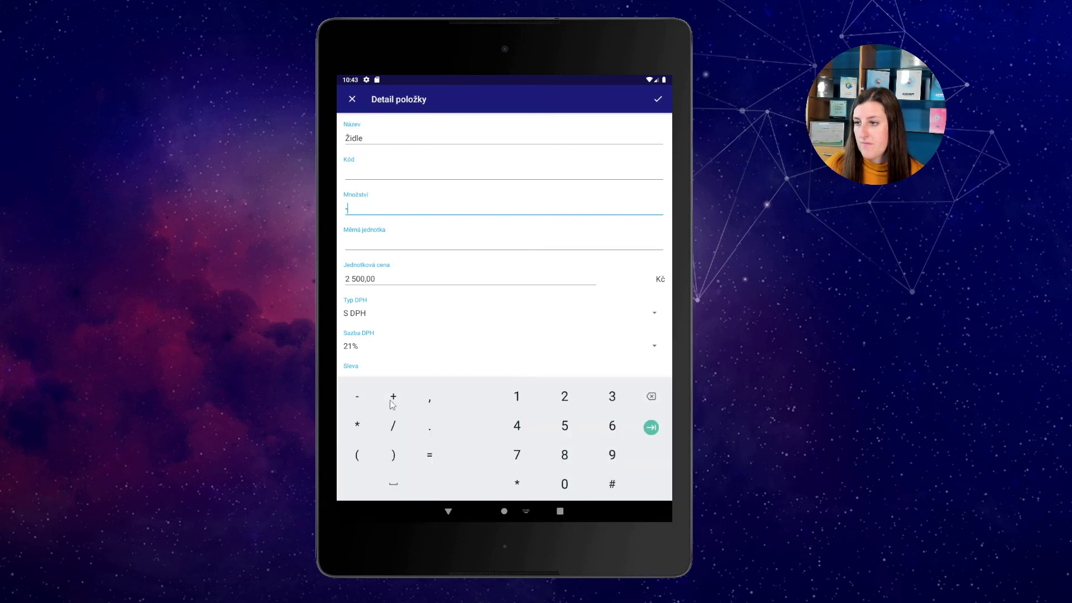
{"action": "left_click", "coordinate": [612, 397]}
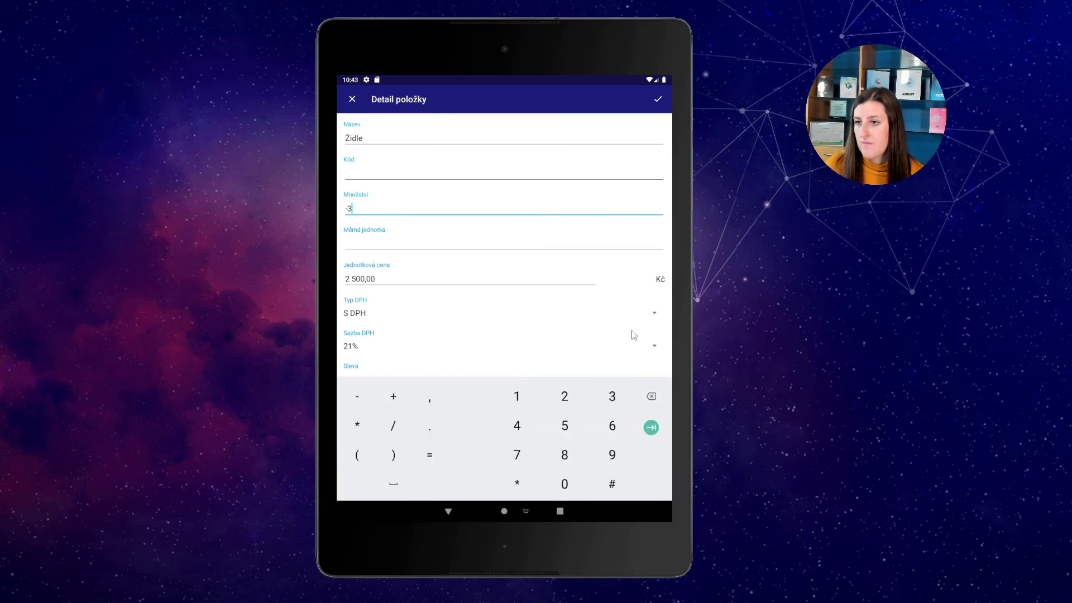
{"action": "left_click", "coordinate": [659, 99]}
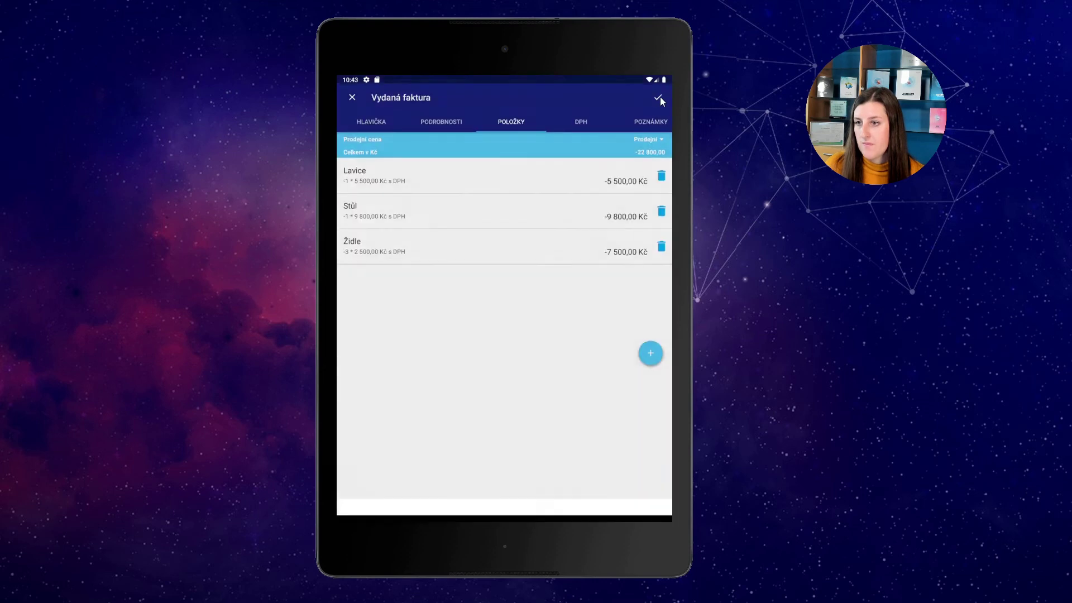